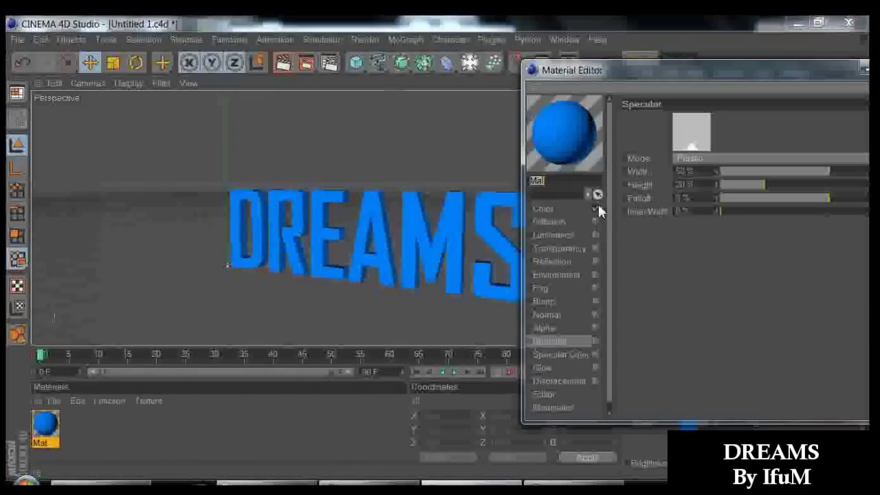
Step: Open the Color channel settings of the blue DREAMS text material
left_click(550, 209)
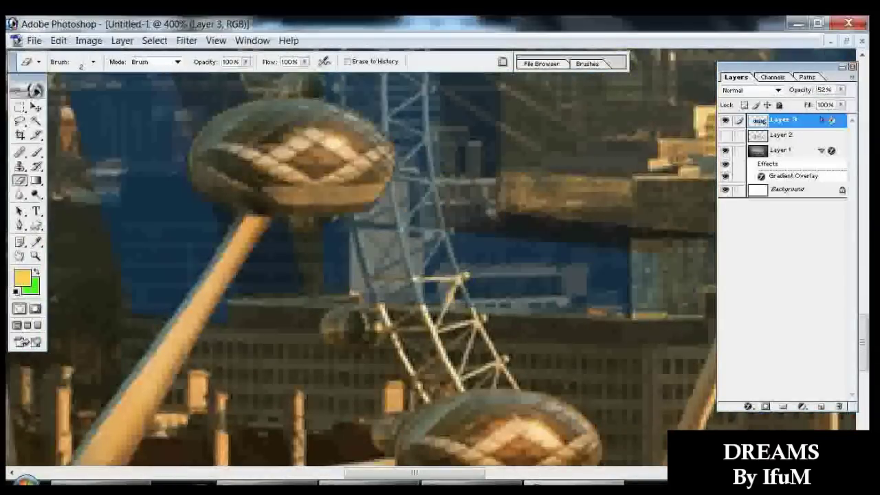
Step: Erase the lettering on Layer 3 where it covers the Ferris wheel's lower-left rim, using a 2 to 3 px eraser
scroll(358, 268, "up", 3)
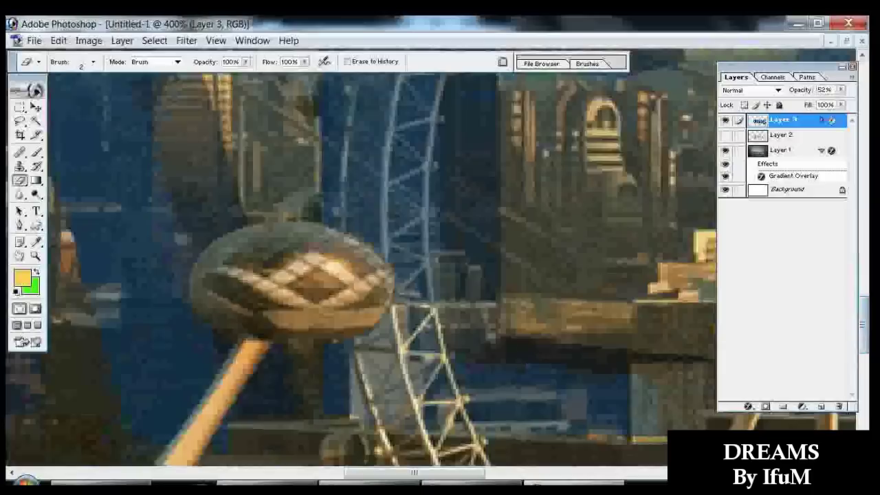
scroll(358, 269, "up", 3)
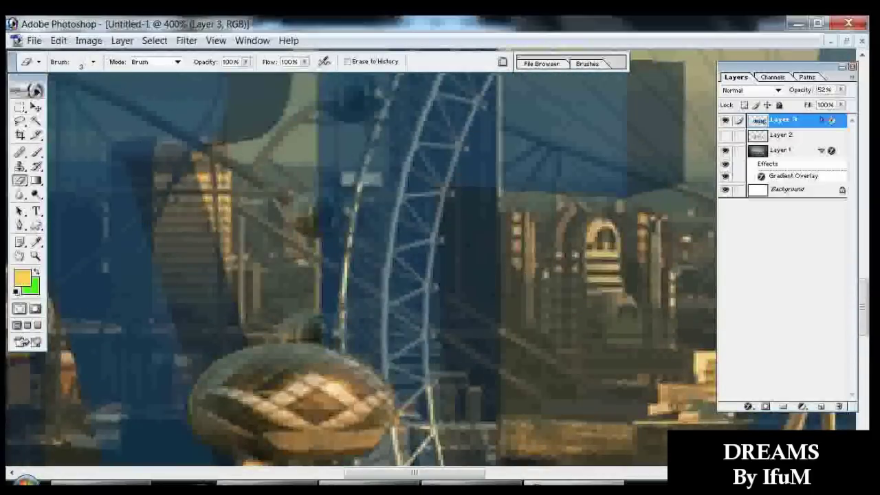
scroll(357, 269, "up", 2)
scroll(358, 268, "up", 2)
key("z")
left_click(255, 61)
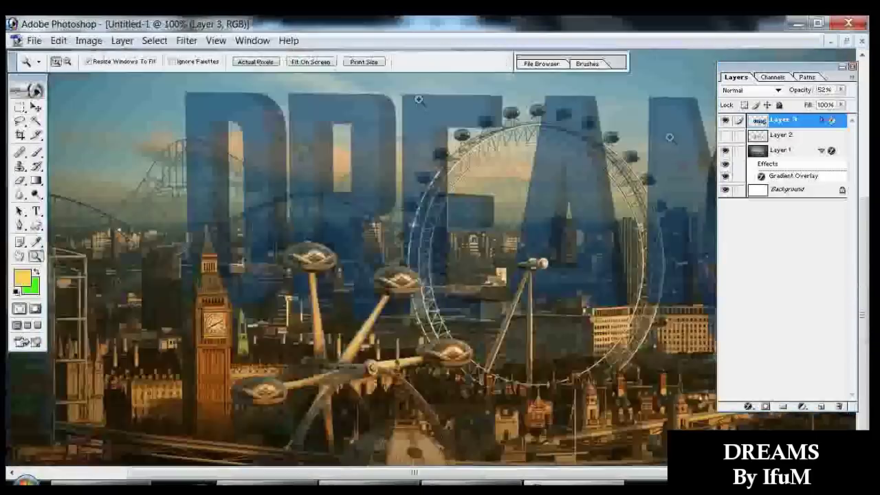
Step: Set Layer 3's opacity to 56% and erase the lettering over the rims and struts on the wheel's left side
left_click(470, 300)
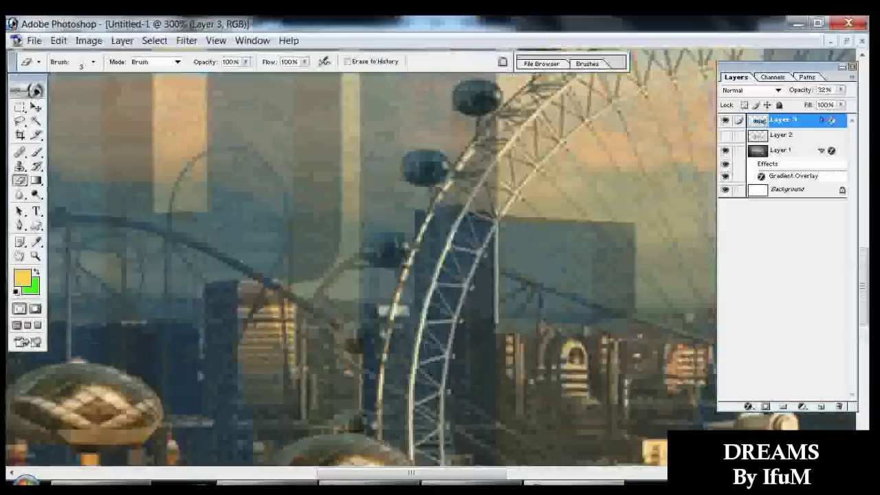
key("z")
key("ctrl+equal")
key("5")
key("6")
key("e")
scroll(358, 268, "down", 3)
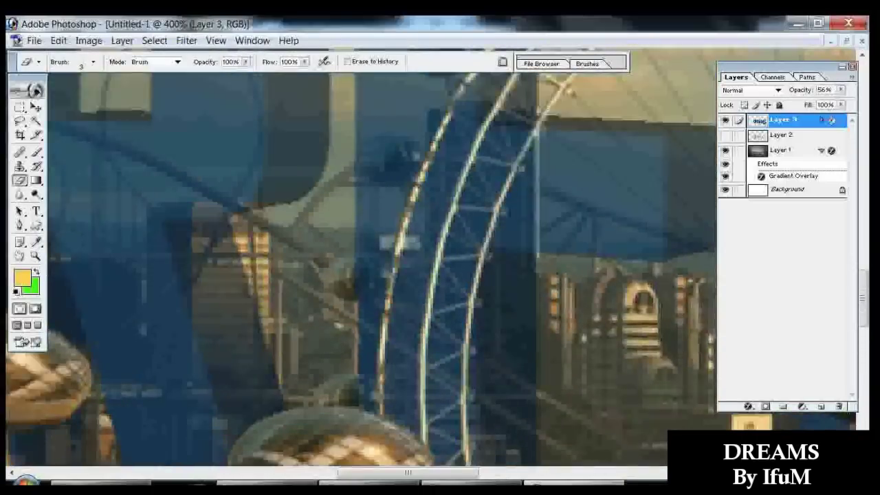
scroll(358, 268, "up", 4)
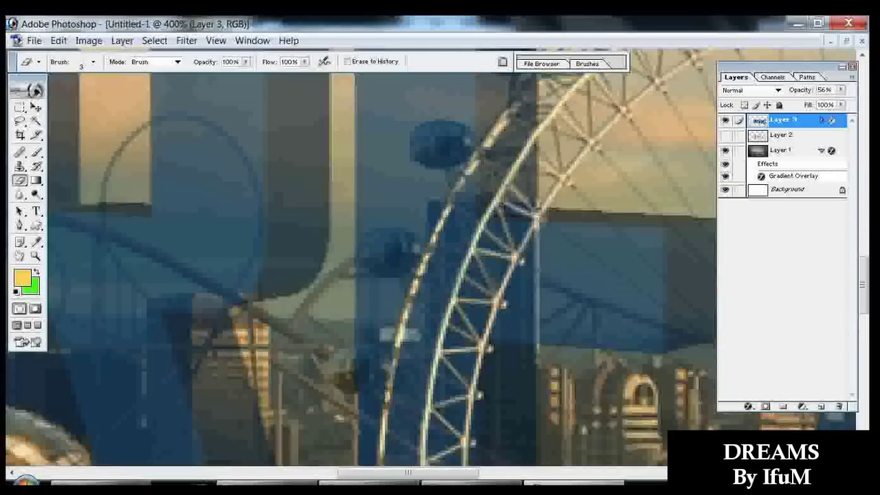
Step: Lower Layer 3's opacity to 29% and erase the lettering over the two lowest visible capsules beside the wheel's left rim
key("z")
key("ctrl+0")
key("ctrl+equal")
key("ctrl+equal")
key("2")
key("9")
key("e")
key("ctrl+equal")
scroll(358, 268, "up", 2)
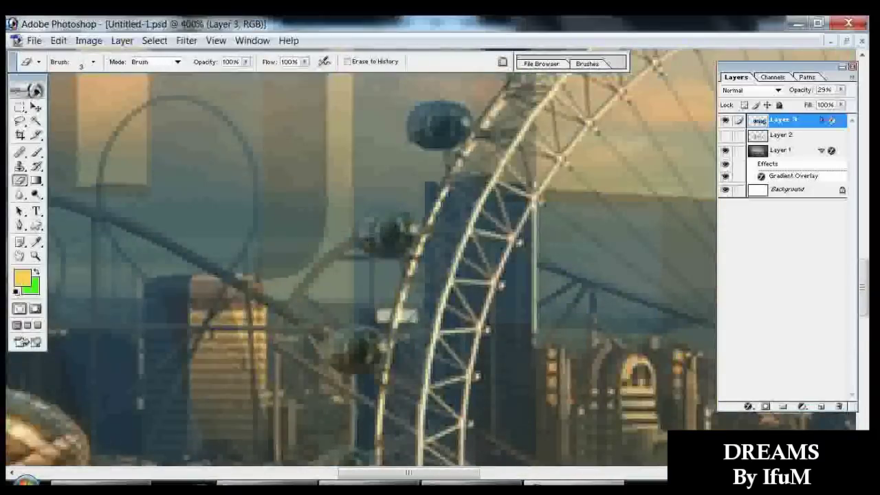
Step: Raise Layer 3's opacity to 62% and erase the lettering over the capsules on the wheel's upper-left side
left_click_drag(800, 89, 819, 89)
scroll(358, 268, "up", 2)
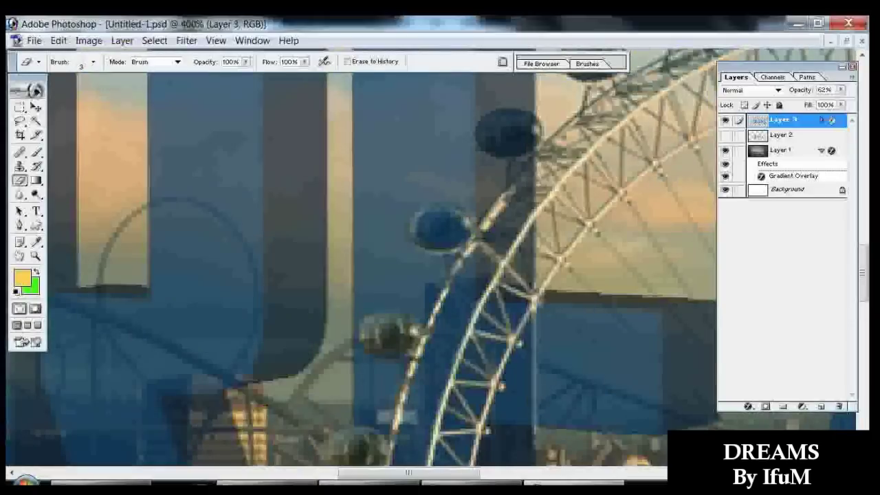
scroll(358, 269, "up", 2)
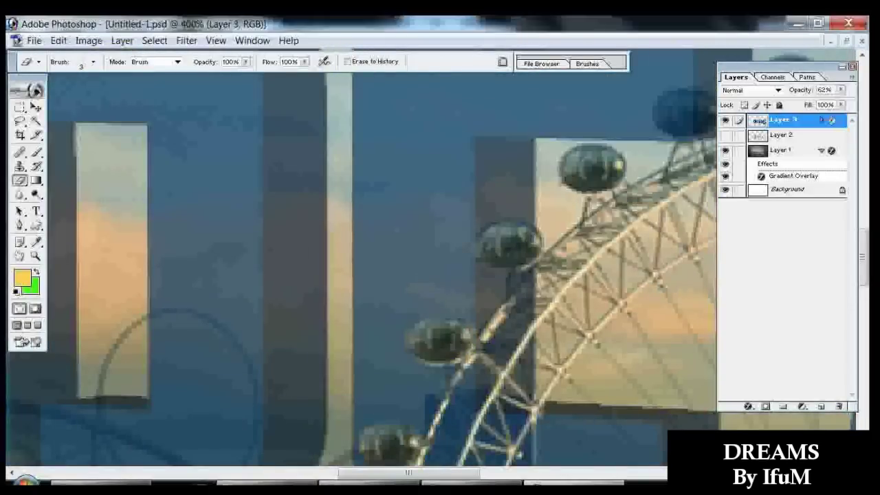
Step: Erase the letter A over the wheel's top rim and struts, reducing the eraser to 2 px for the fine parts
scroll(358, 268, "up", 1)
scroll(358, 268, "right", 2)
left_click_drag(457, 237, 468, 278)
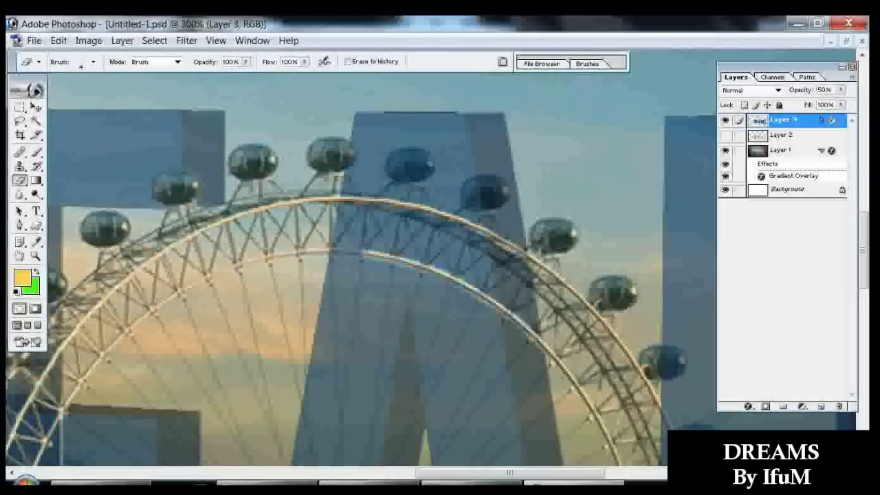
left_click(93, 61)
double_click(69, 154)
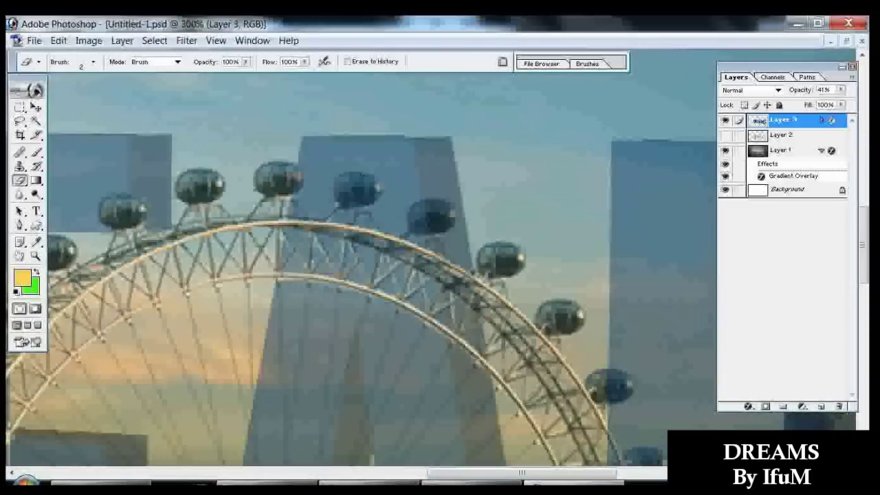
Step: Adjust Layer 3's opacity to 27% and then 48% while erasing the letter A over the two capsules near its top
left_click(841, 89)
left_click_drag(813, 103, 850, 102)
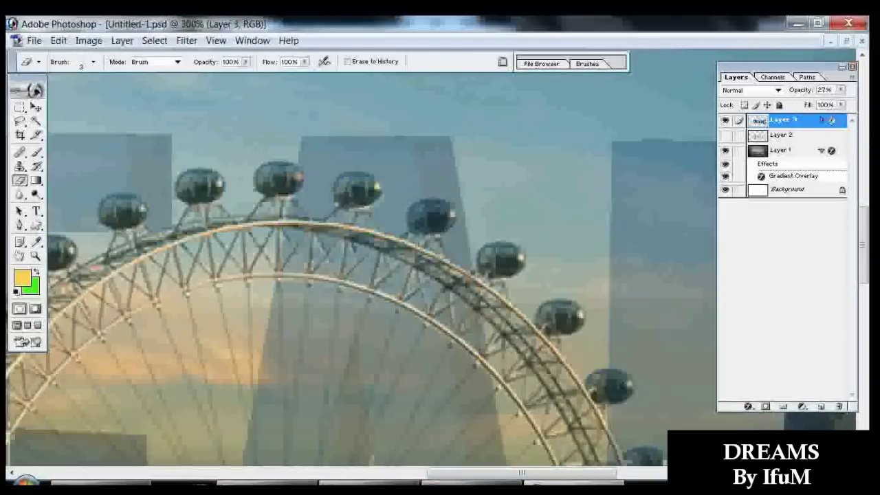
key("ctrl+z")
key("ctrl+z")
key("ctrl+z")
key("ctrl+z")
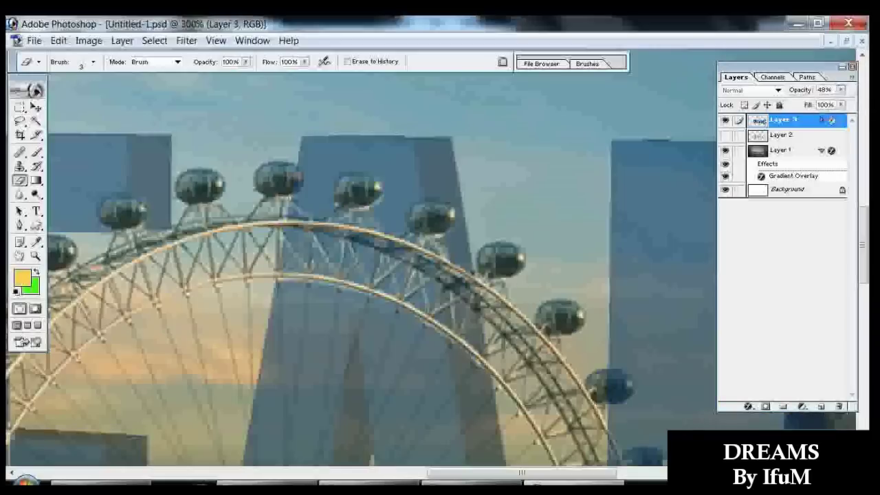
key("ctrl+z")
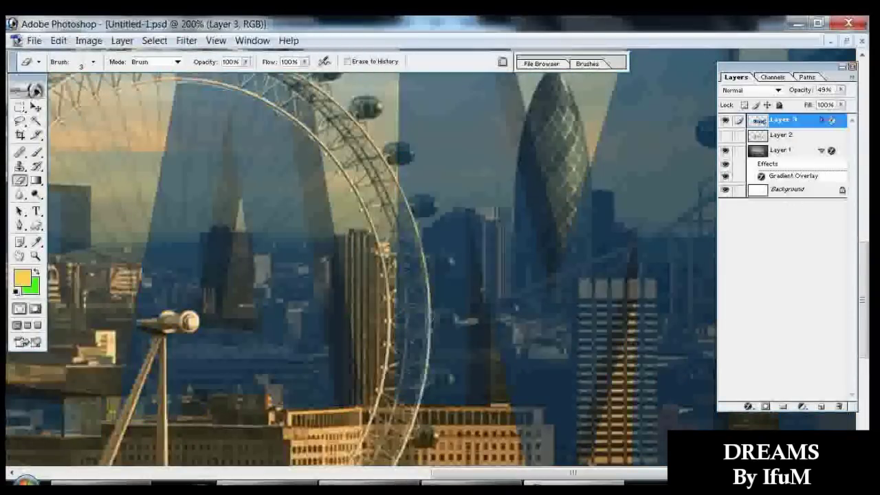
Step: Erase the lettering over the capsules along the wheel's right rim using 3 and 5 px eraser sizes
left_click(434, 246)
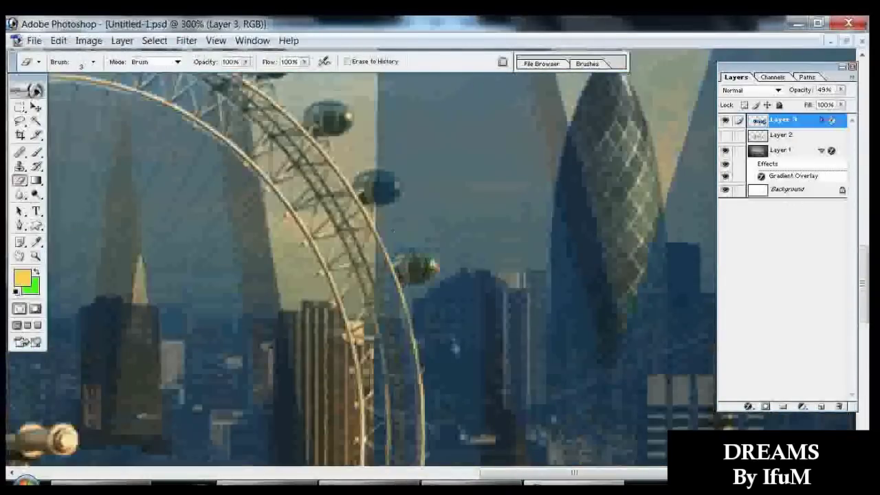
scroll(361, 268, "down", 3)
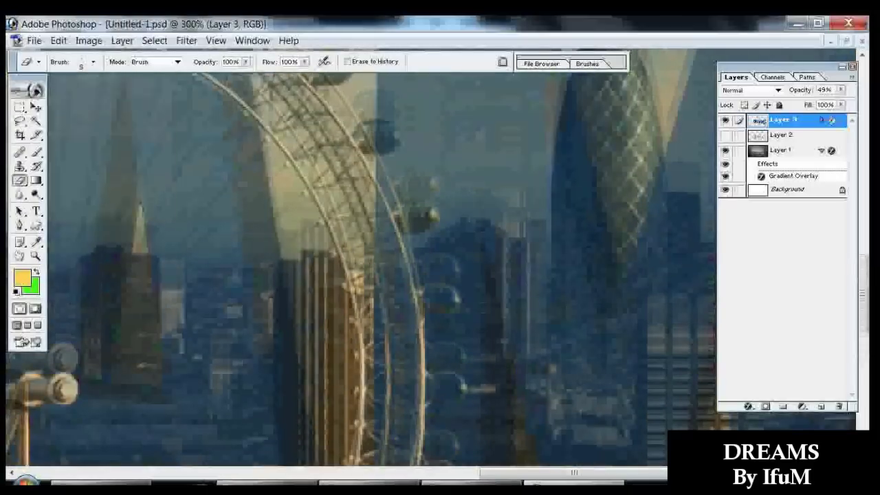
scroll(361, 268, "down", 5)
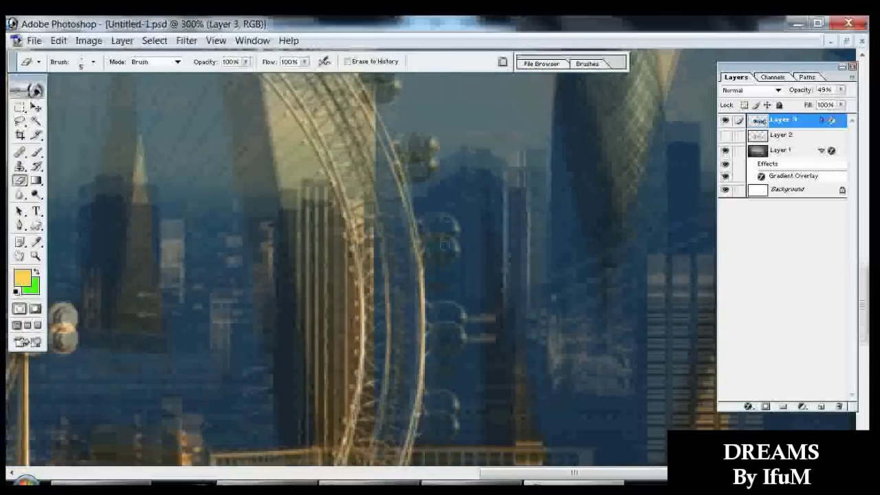
key("z")
key("ctrl+0")
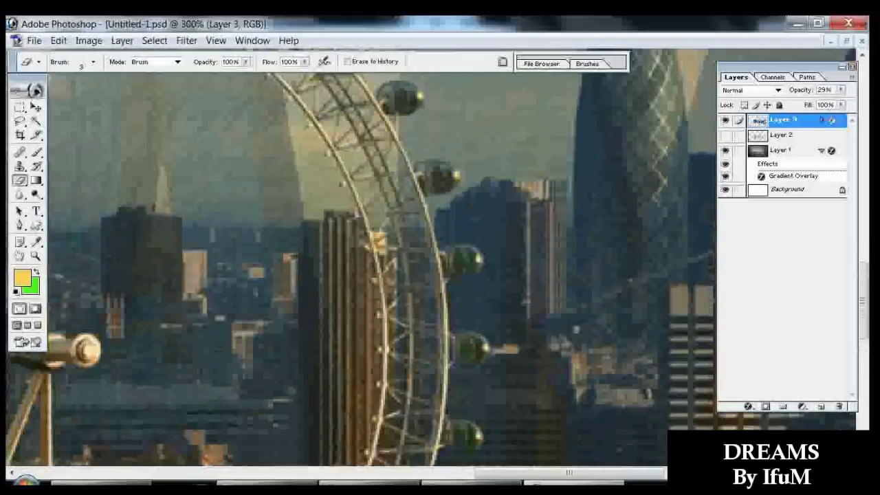
Step: Set Layer 3's opacity to 100% and erase thin lines through the letters along the wheel's right and left spokes
left_click_drag(840, 90, 836, 103)
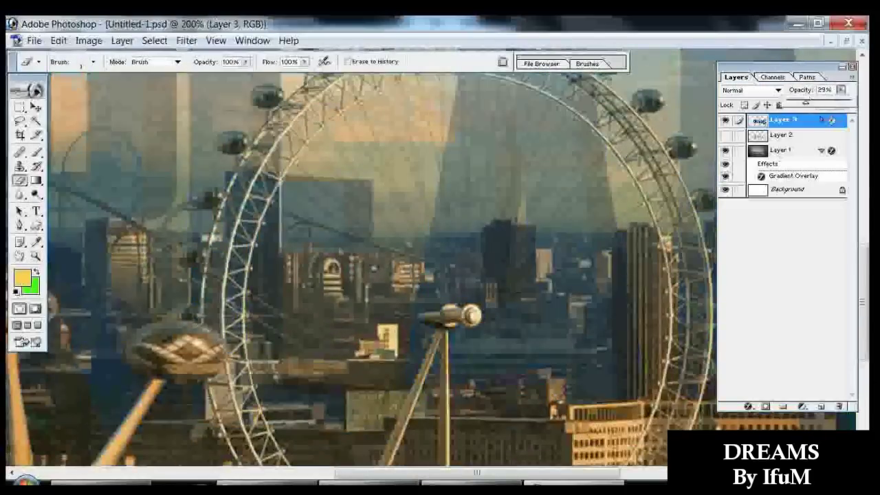
key("z")
left_click(502, 288)
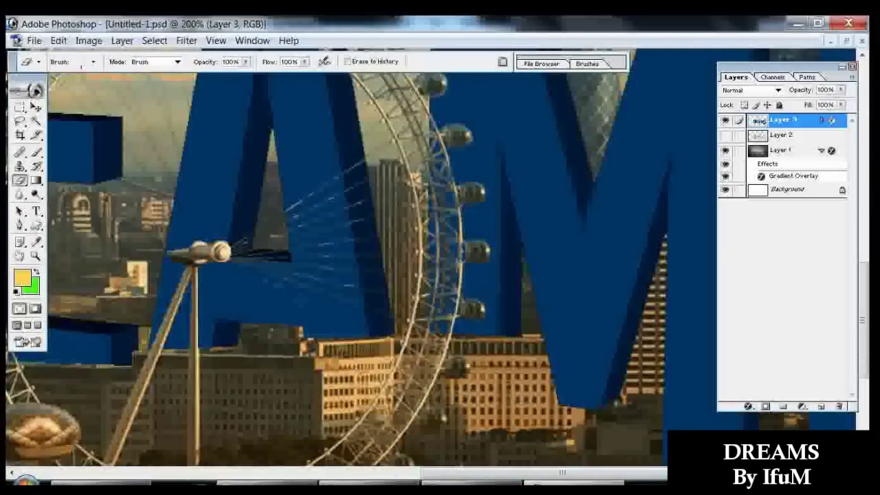
scroll(337, 268, "down", 2)
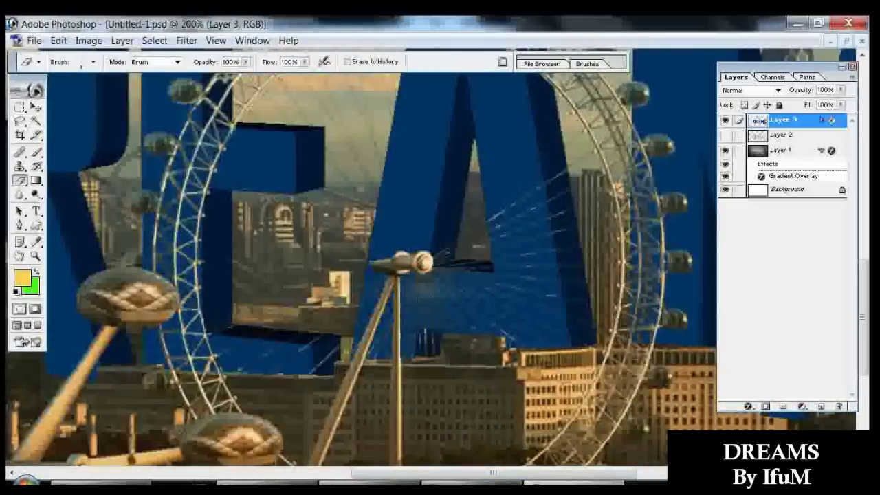
scroll(337, 268, "up", 3)
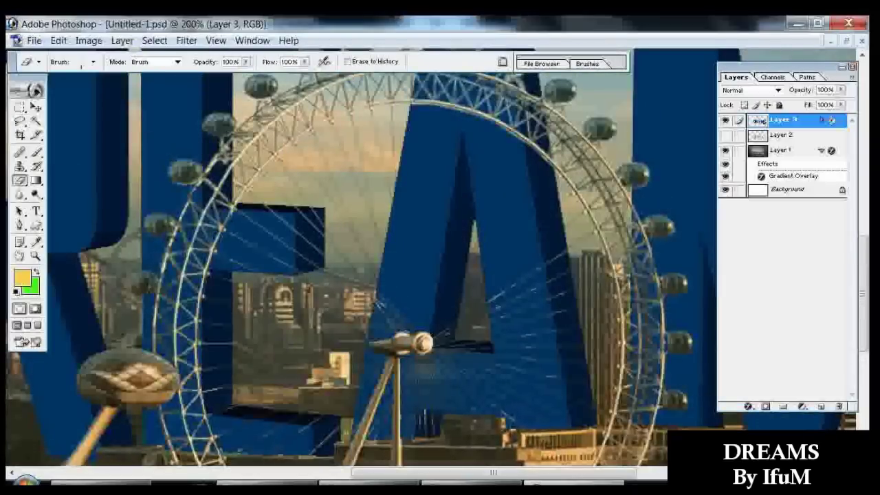
Step: Erase thin lines through the E and A along the wheel's upper spokes and fit the image to the screen
right_click(102, 121)
double_click(102, 121)
right_click(383, 228)
key("Escape")
key("e")
key("p")
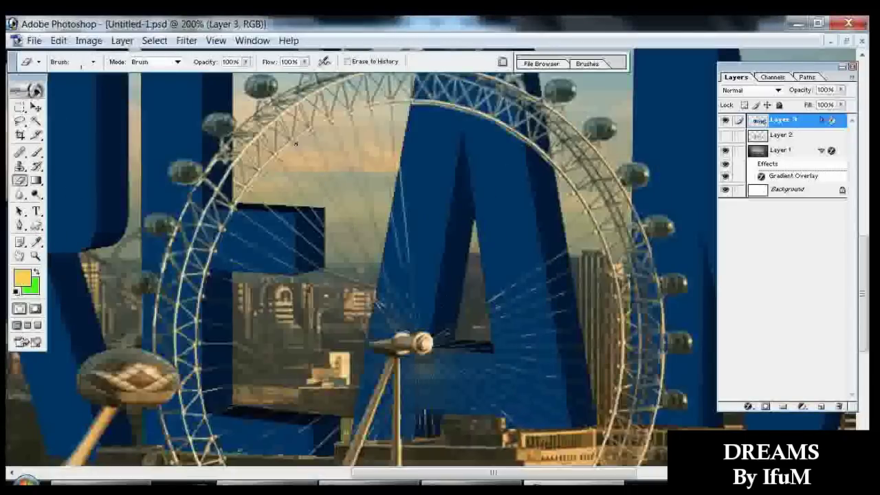
key("z")
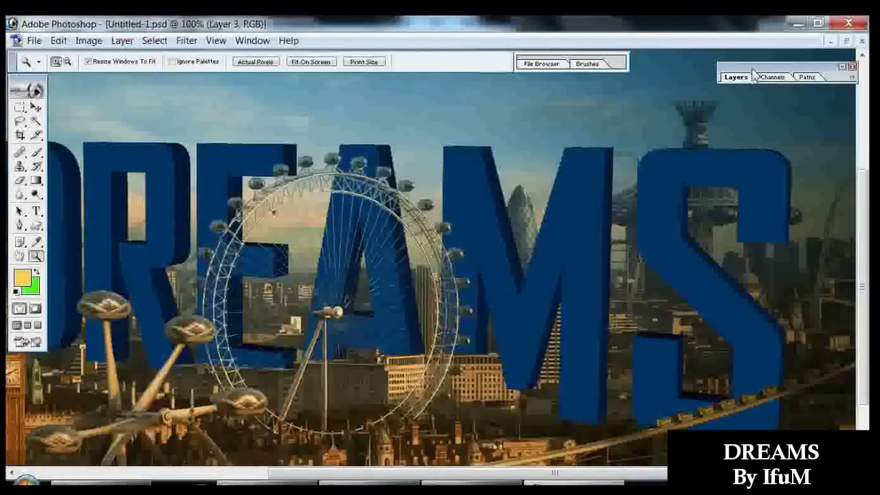
left_click(313, 63)
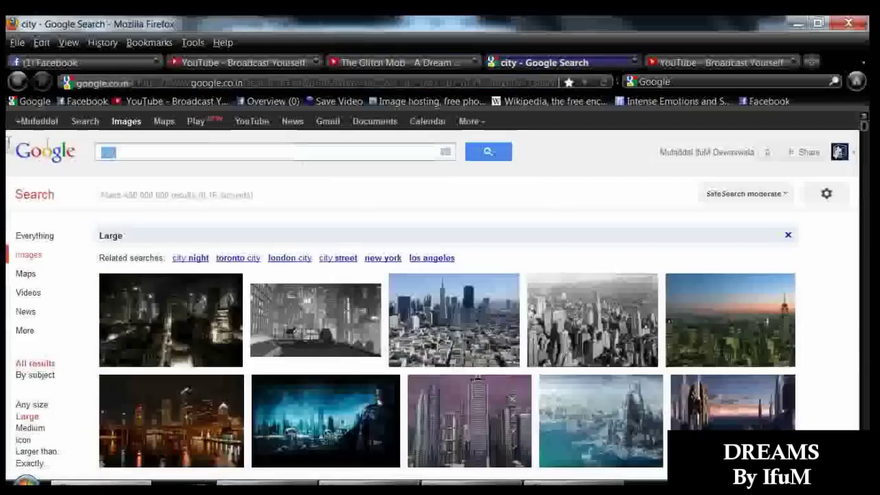
Step: Search Google Images in Firefox for large "smoke" pictures and pick one from the results
left_click(744, 91)
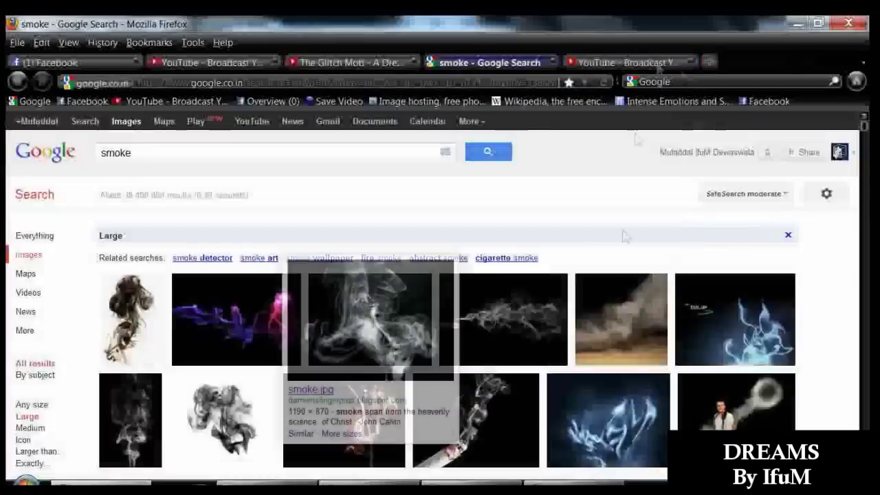
scroll(844, 255, "down", 15)
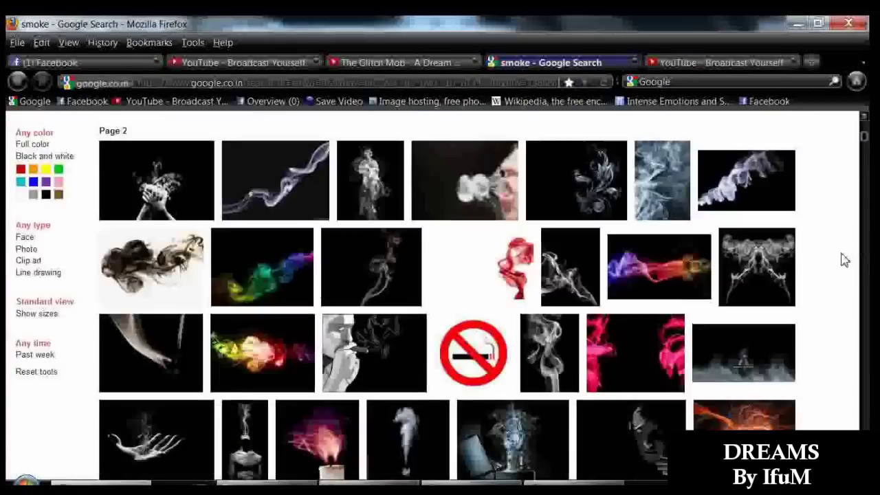
right_click(172, 320)
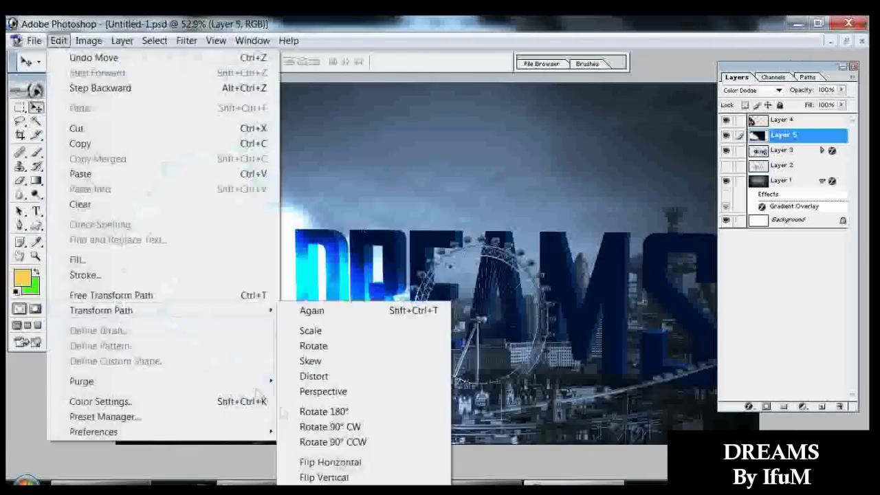
Step: Try flipping and rotating the Layer 5 smoke and moving its layer below the DREAMS lettering
left_click(310, 463)
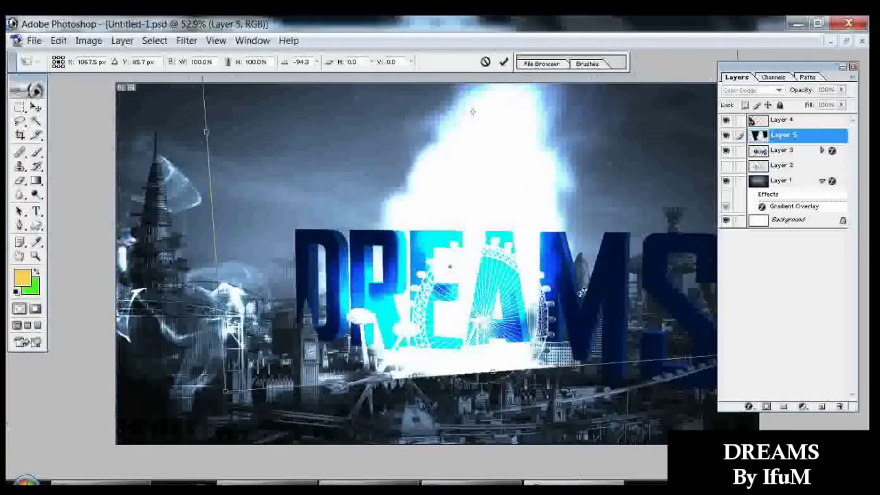
left_click_drag(784, 134, 790, 172)
key("e")
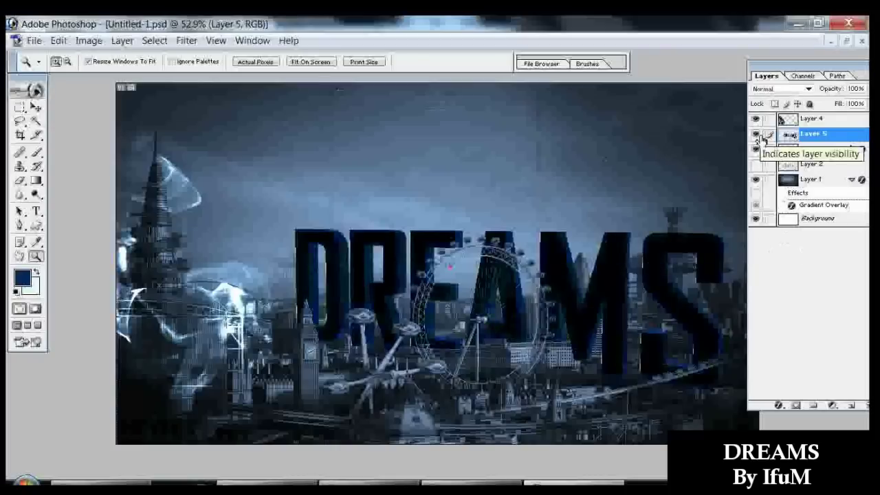
Step: Duplicate the Layer 3 lettering, select the letters' front faces with the Magic Wand and darken the copy with a Color Overlay
right_click(764, 138)
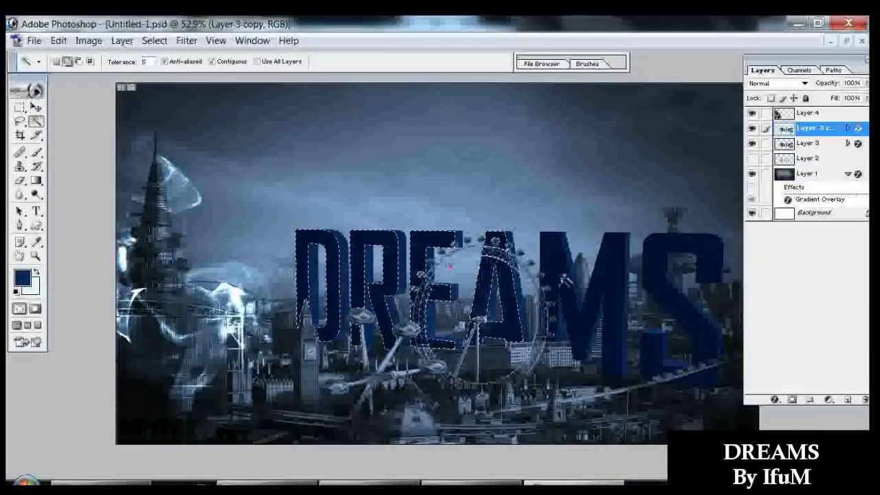
left_click(808, 114)
right_click(804, 130)
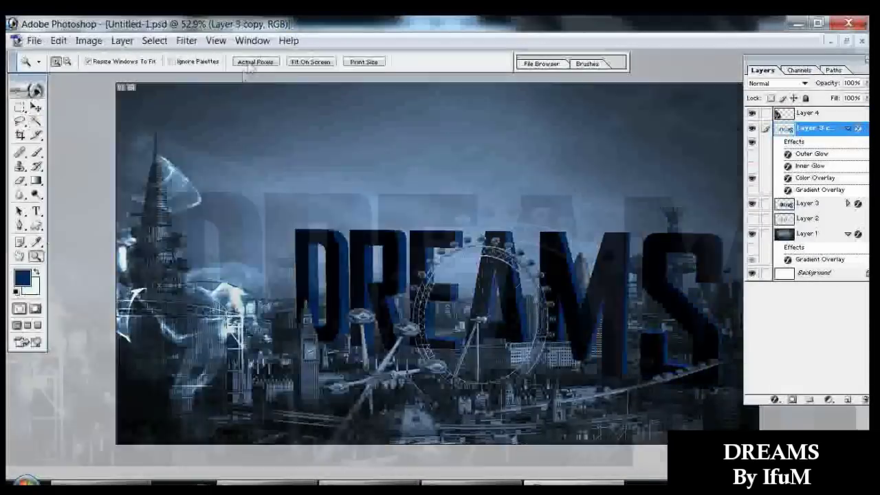
Step: Collapse the lettering copy's effects list and duplicate the Layer 4 smoke
left_click(848, 128)
left_click(848, 143)
left_click(811, 143)
key("ctrl+j")
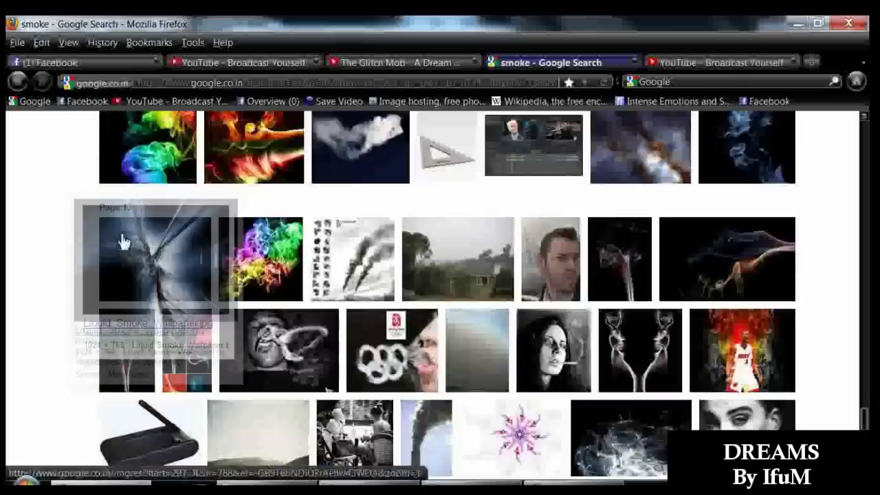
Step: Browse further smoke images in Firefox and, back in Photoshop, set the Layer 4 copy's opacity to 82%
scroll(123, 240, "down", 10)
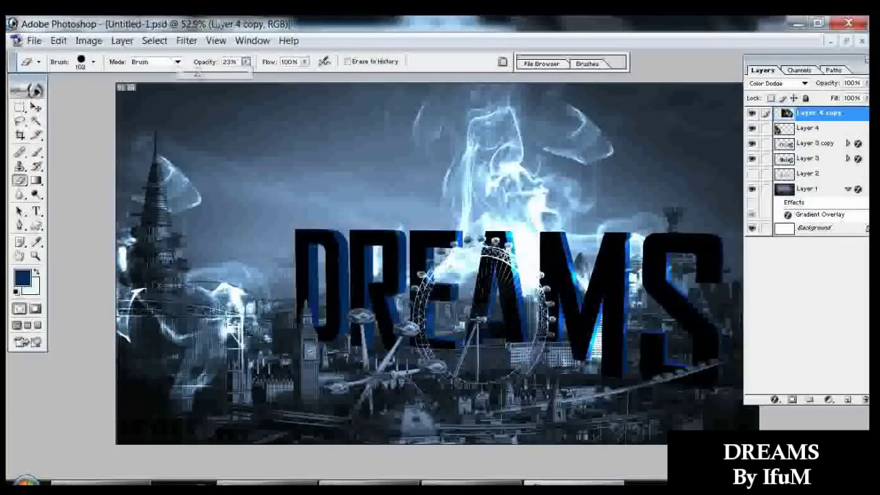
left_click_drag(865, 82, 846, 96)
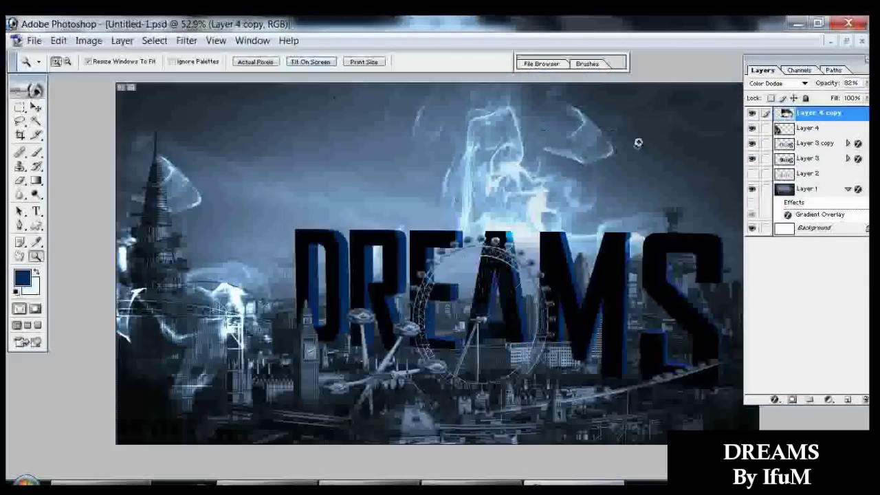
Step: Edit the layer style of Layer 3 and enable a dark blue Color Overlay with the Difference blend mode
left_click(810, 158)
right_click(819, 159)
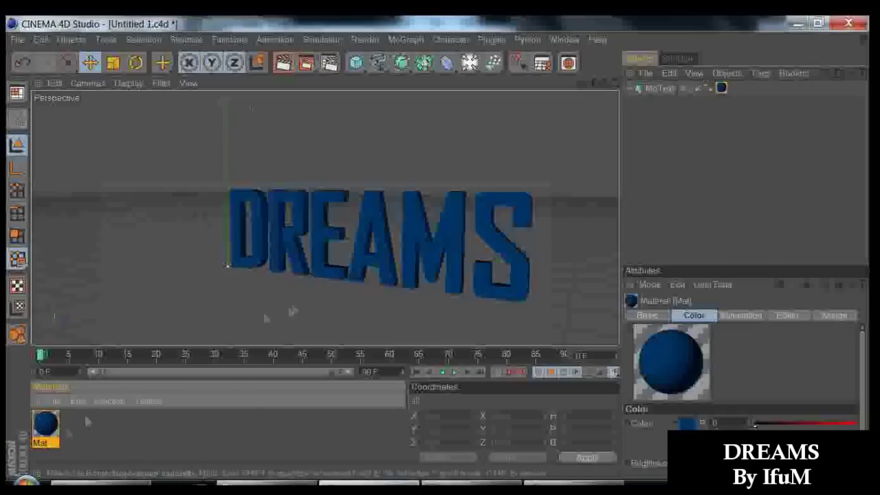
left_click(850, 144)
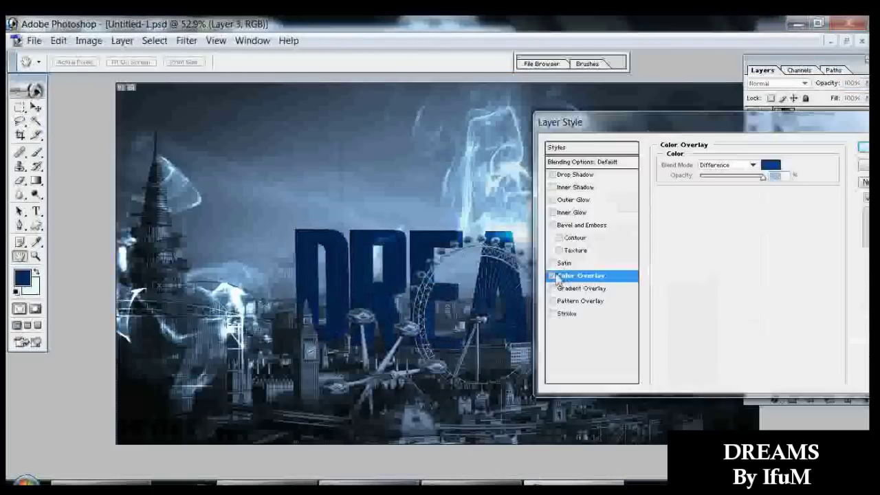